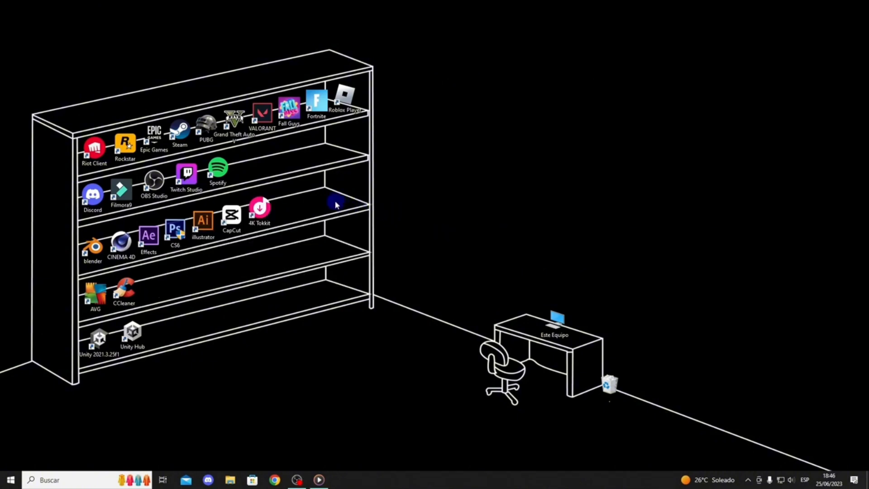
# Apply Windows 8 compatibility mode to the VALORANT shortcut, then open its file location.
pyautogui.rightClick(266, 119)
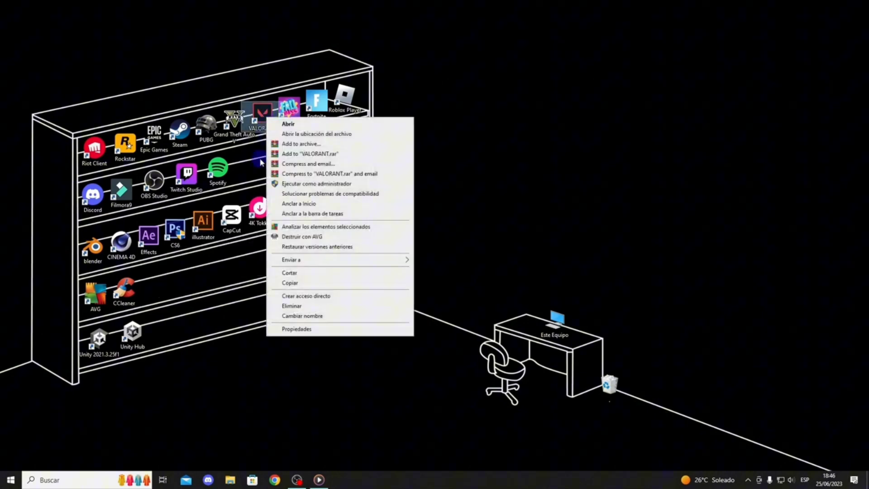
pyautogui.click(303, 331)
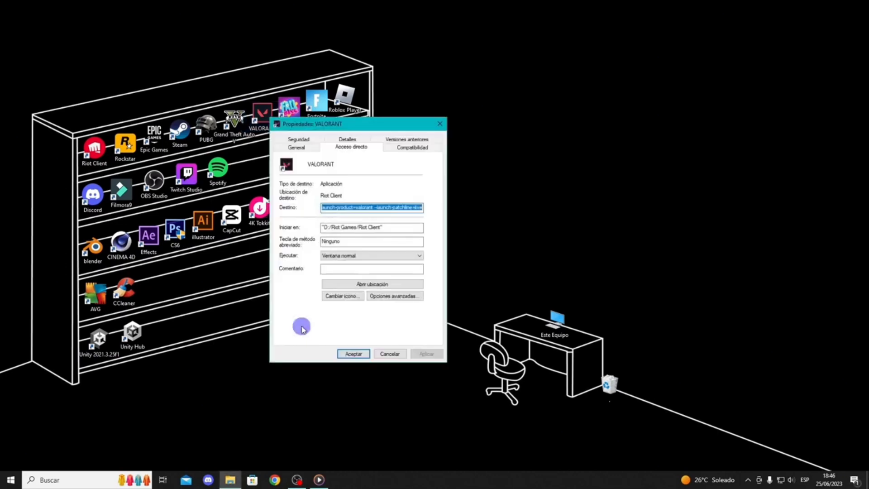
pyautogui.click(412, 148)
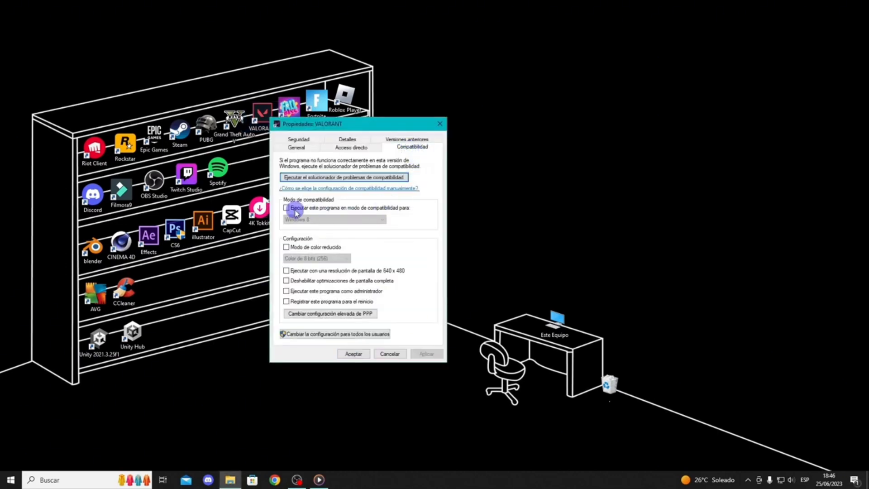
pyautogui.click(286, 208)
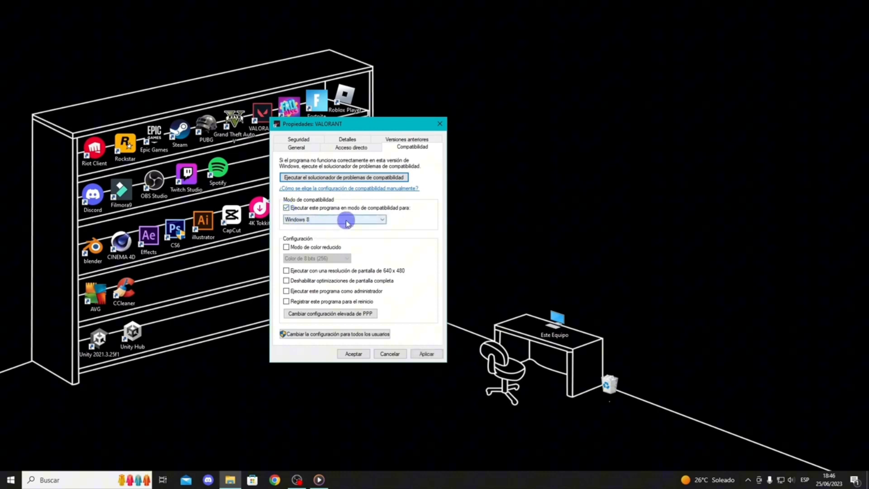
pyautogui.click(350, 221)
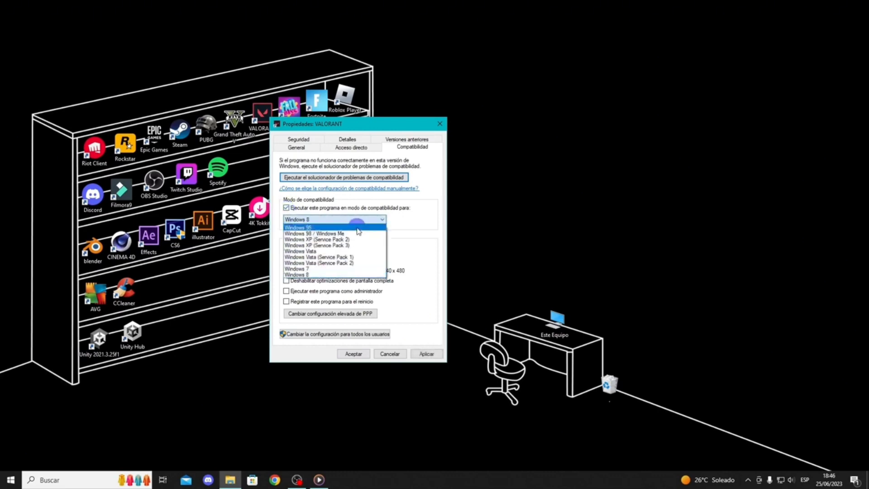
pyautogui.click(331, 275)
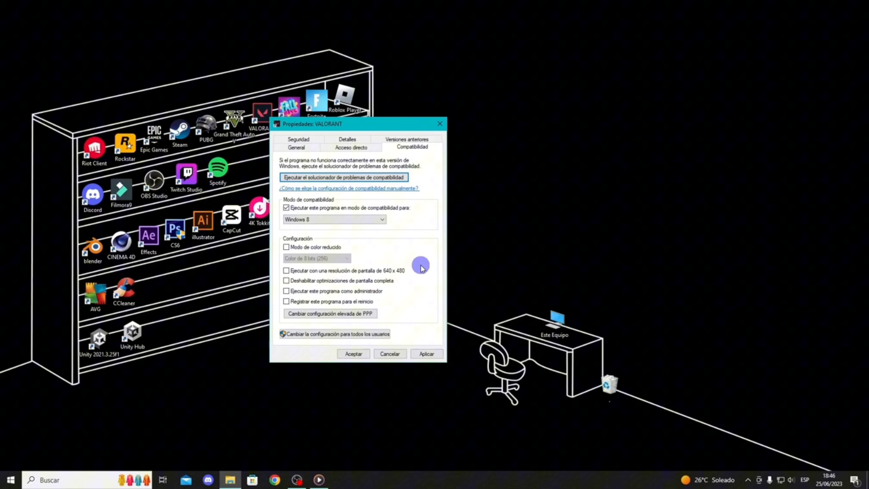
pyautogui.click(426, 354)
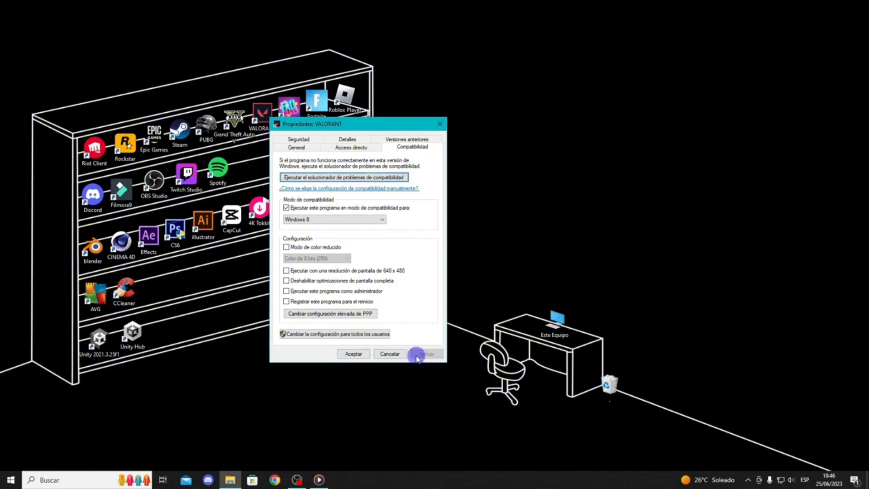
pyautogui.click(353, 354)
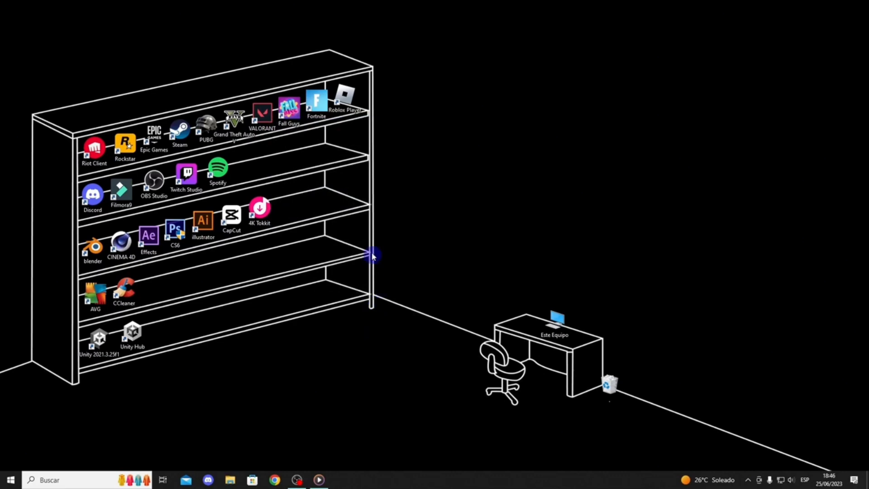
pyautogui.rightClick(270, 121)
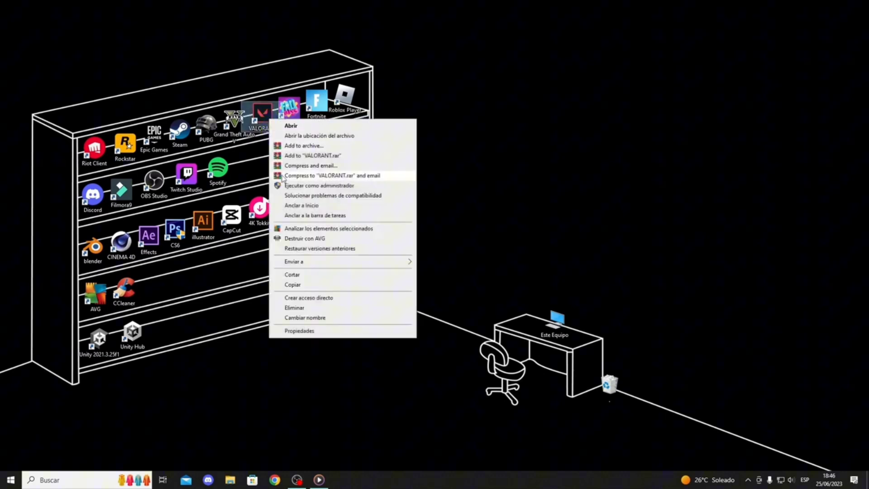
pyautogui.click(313, 139)
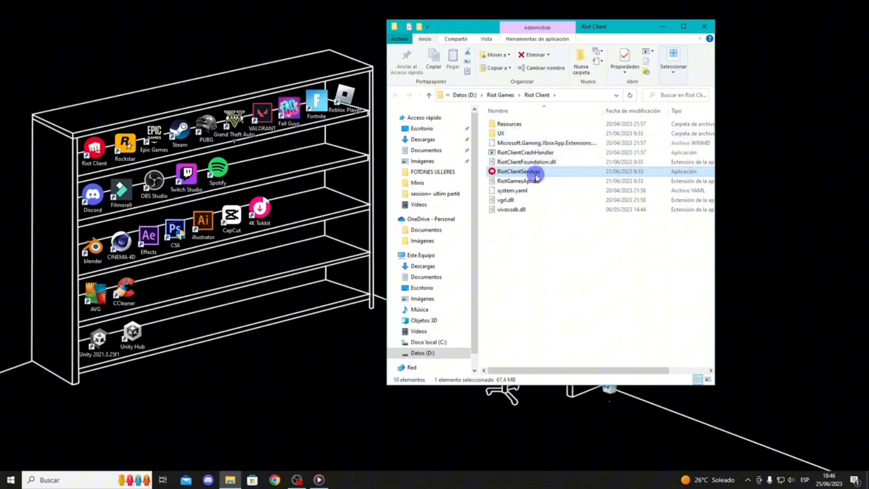
# Apply Windows 8 compatibility to RiotClientServices.exe, then close the Riot Client Explorer window.
pyautogui.rightClick(520, 172)
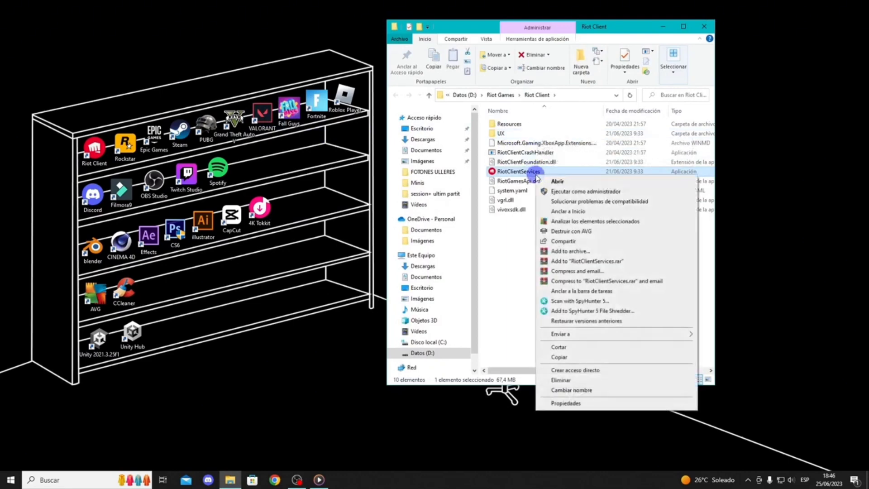
pyautogui.click(579, 403)
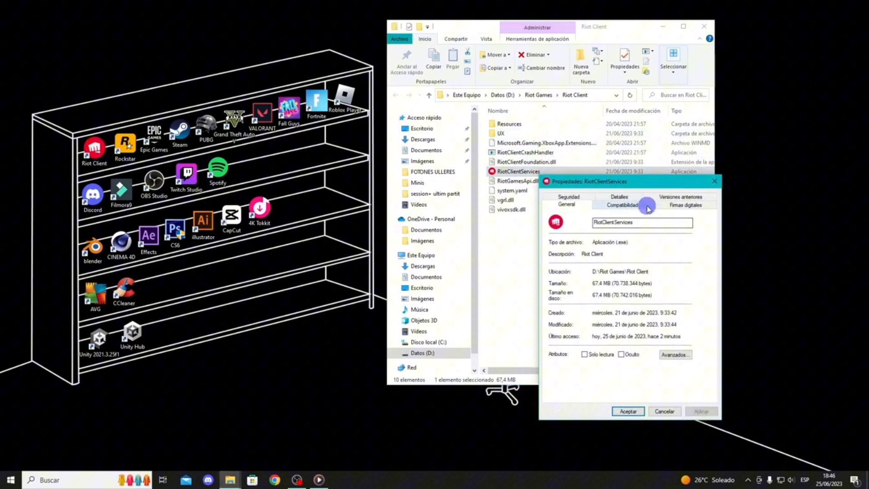
pyautogui.click(633, 206)
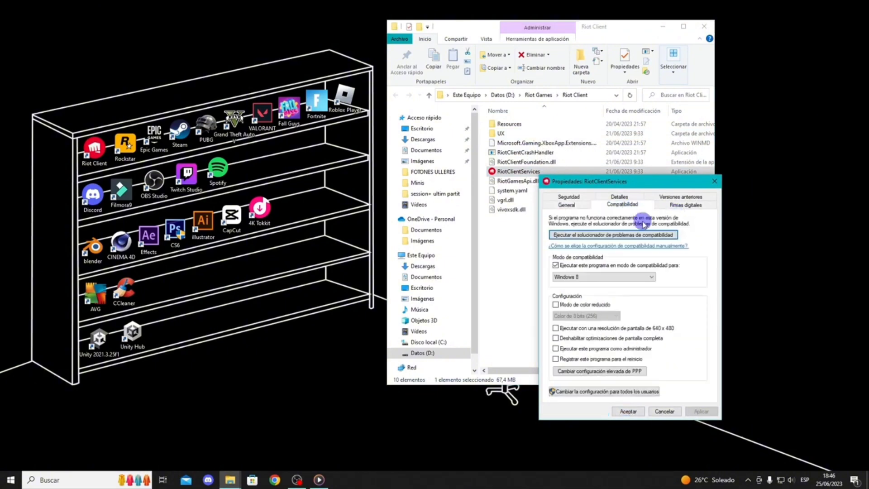
pyautogui.click(577, 277)
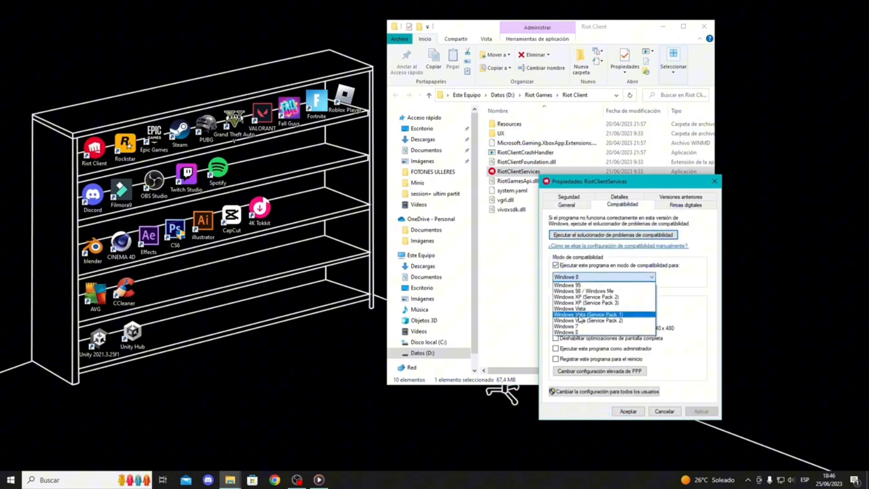
pyautogui.click(577, 335)
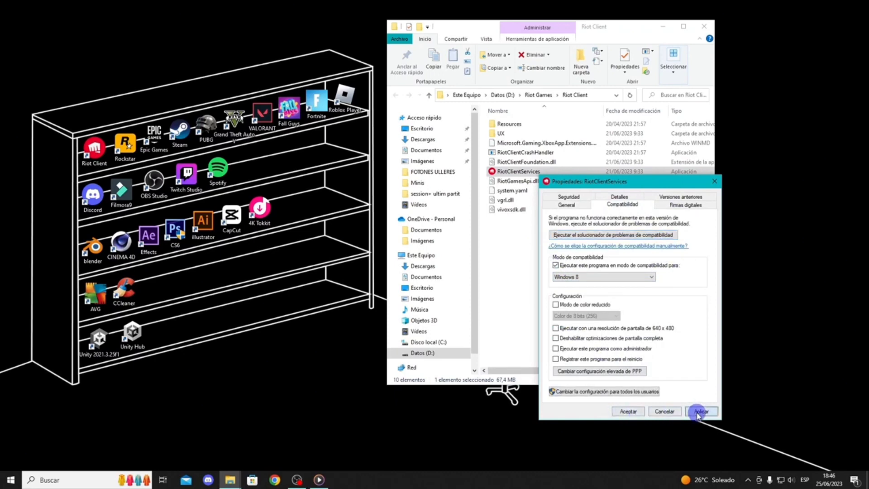
pyautogui.click(700, 412)
pyautogui.click(625, 412)
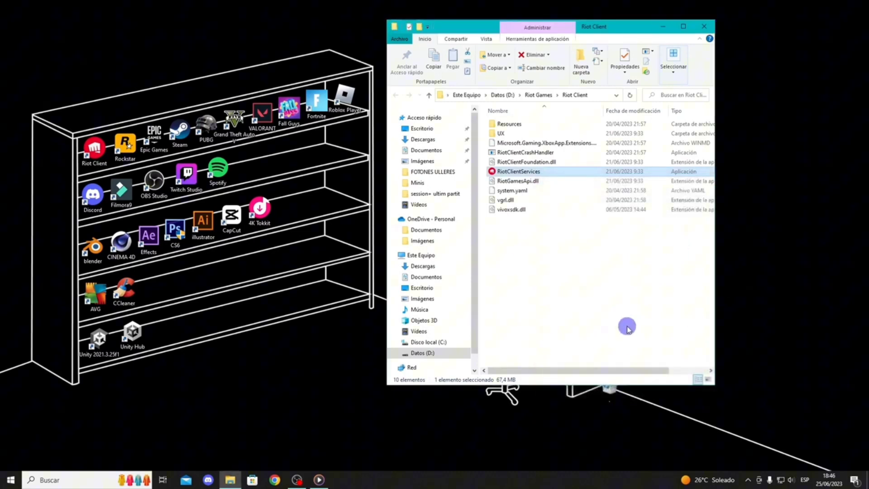
pyautogui.click(704, 27)
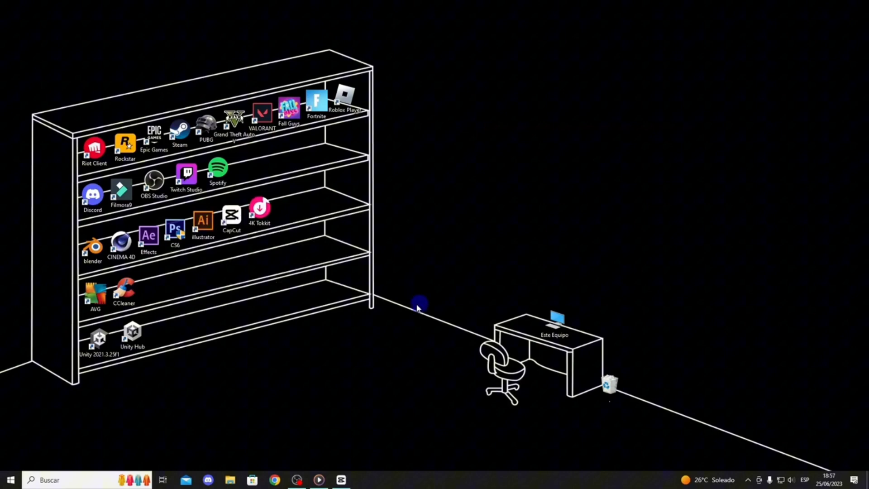
# Run 'Buscar actualizaciones' under Actualización y seguridad, then close Settings.
pyautogui.click(10, 480)
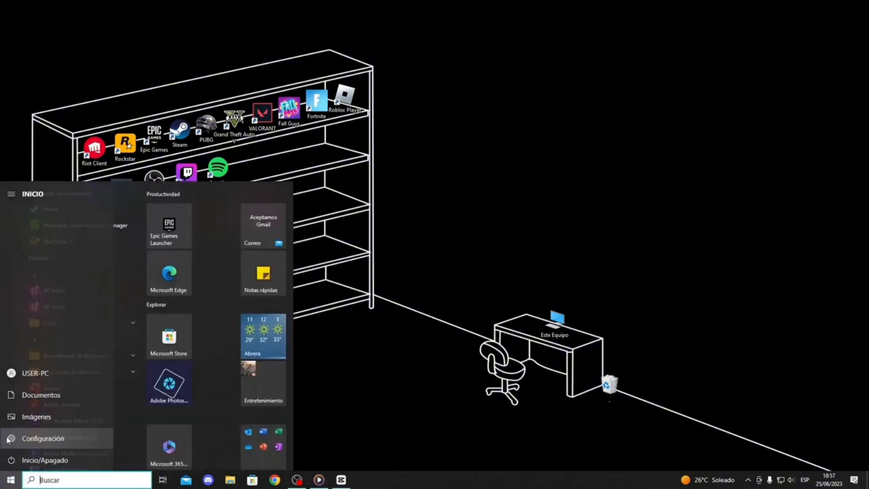
pyautogui.click(15, 440)
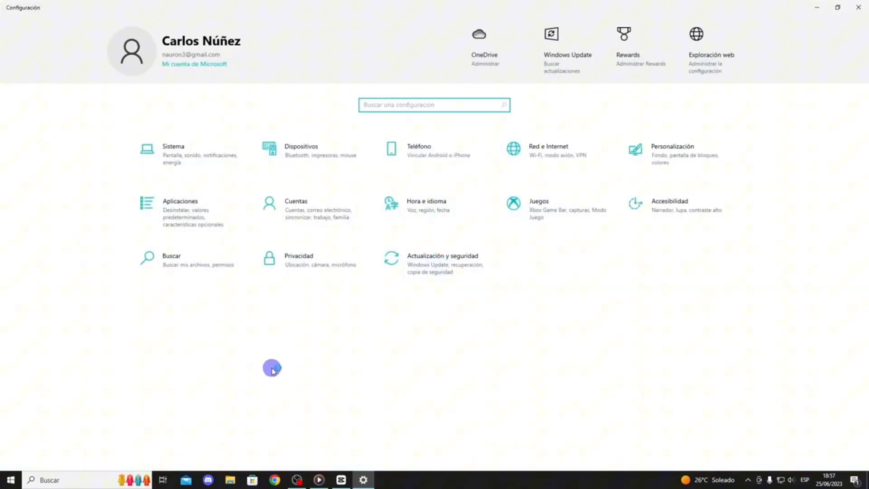
pyautogui.click(452, 276)
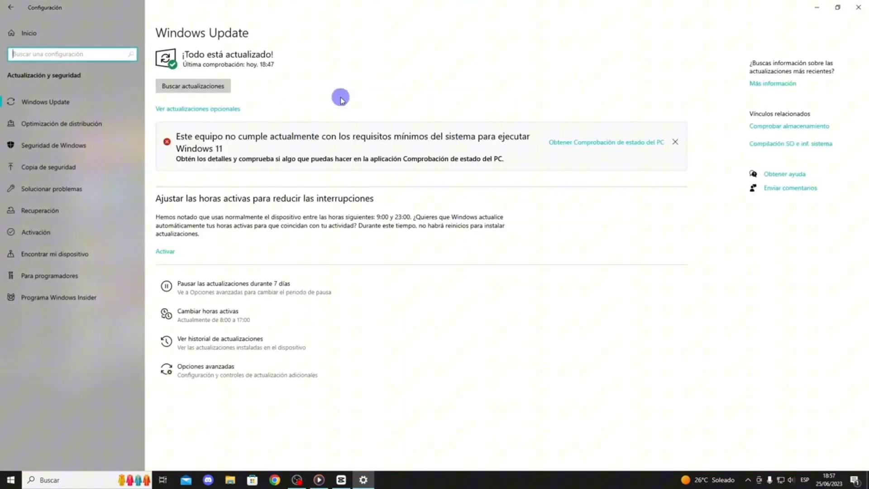
pyautogui.click(197, 86)
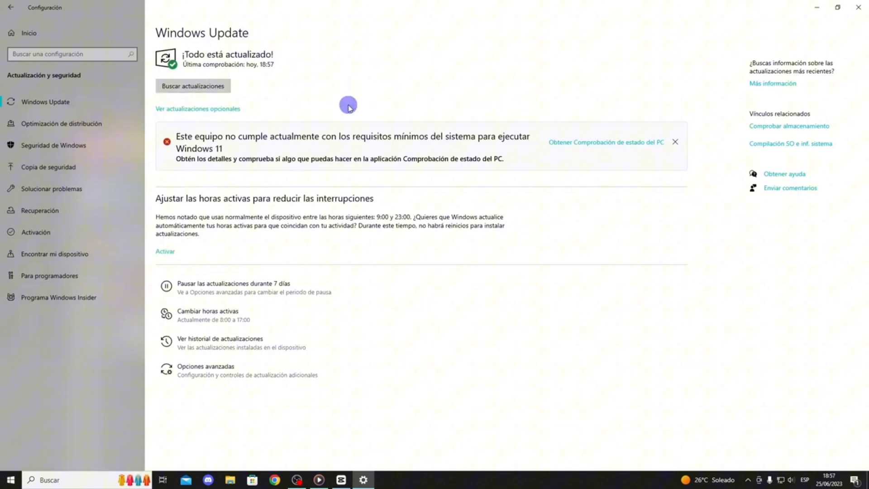
pyautogui.click(860, 8)
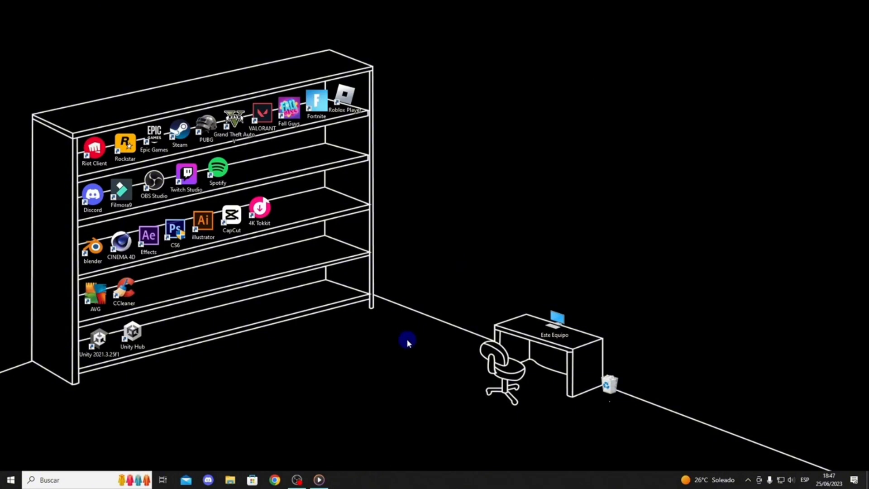
pyautogui.click(10, 480)
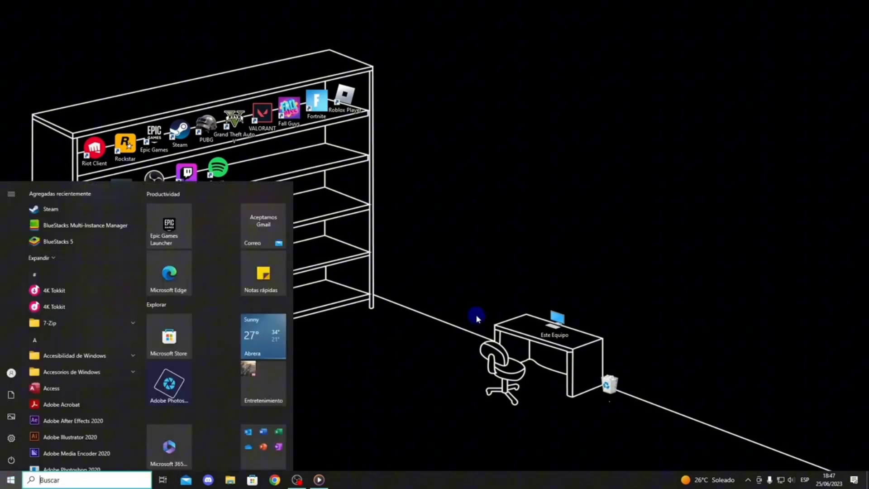
pyautogui.write('inform')
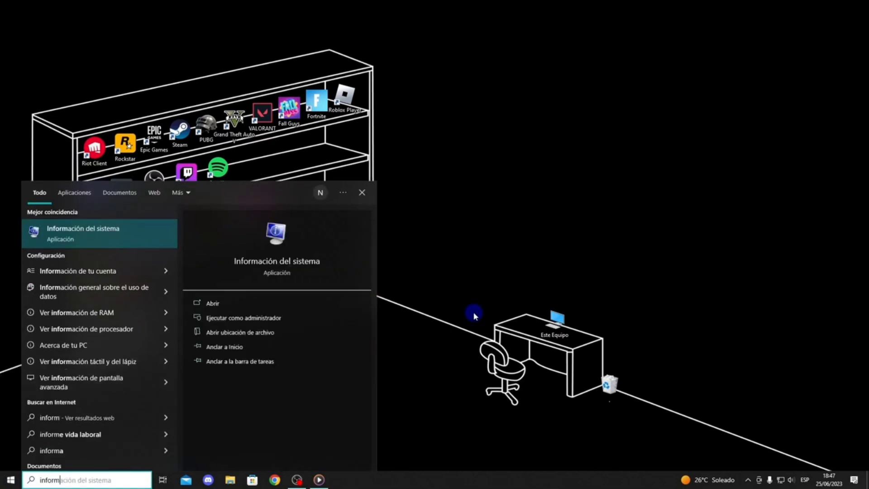
pyautogui.click(213, 303)
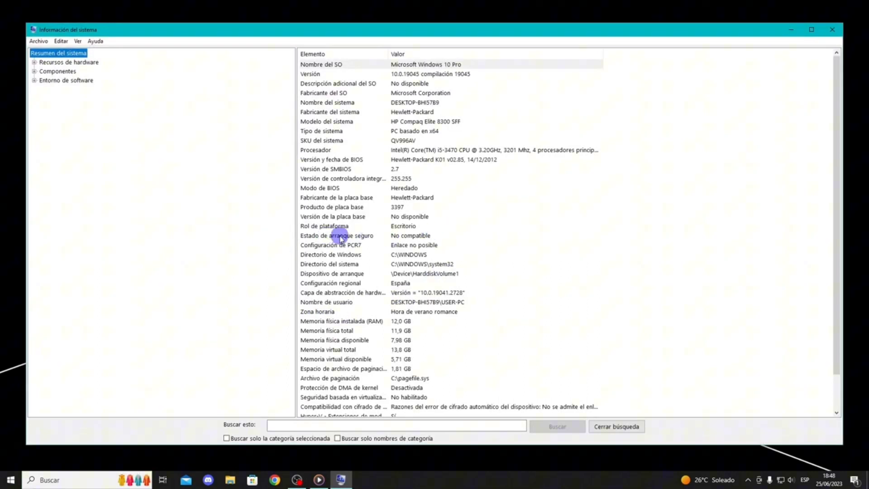
pyautogui.click(340, 236)
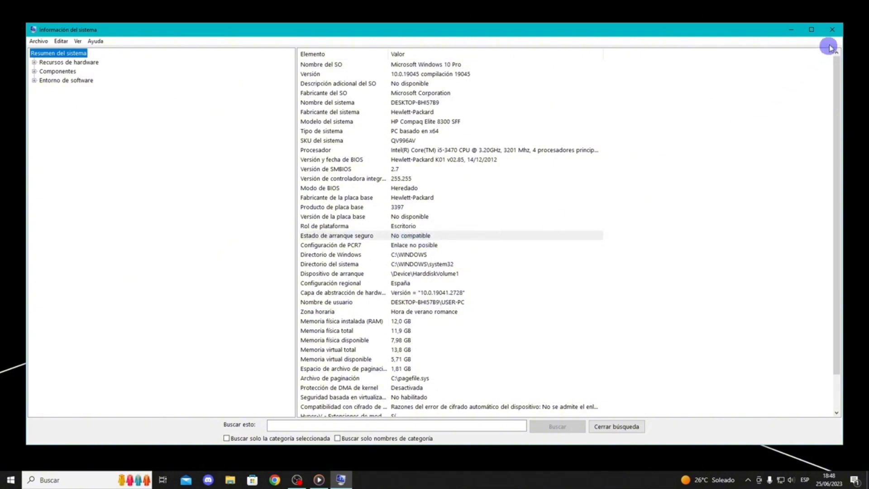
pyautogui.click(833, 30)
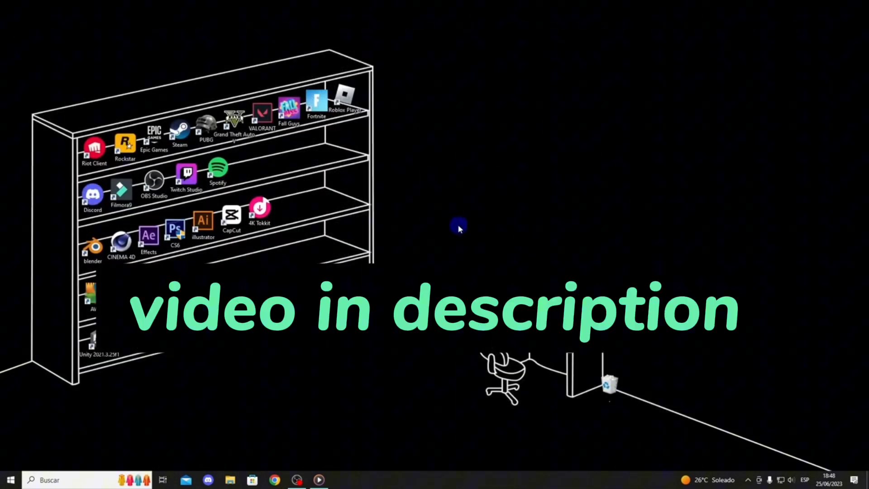